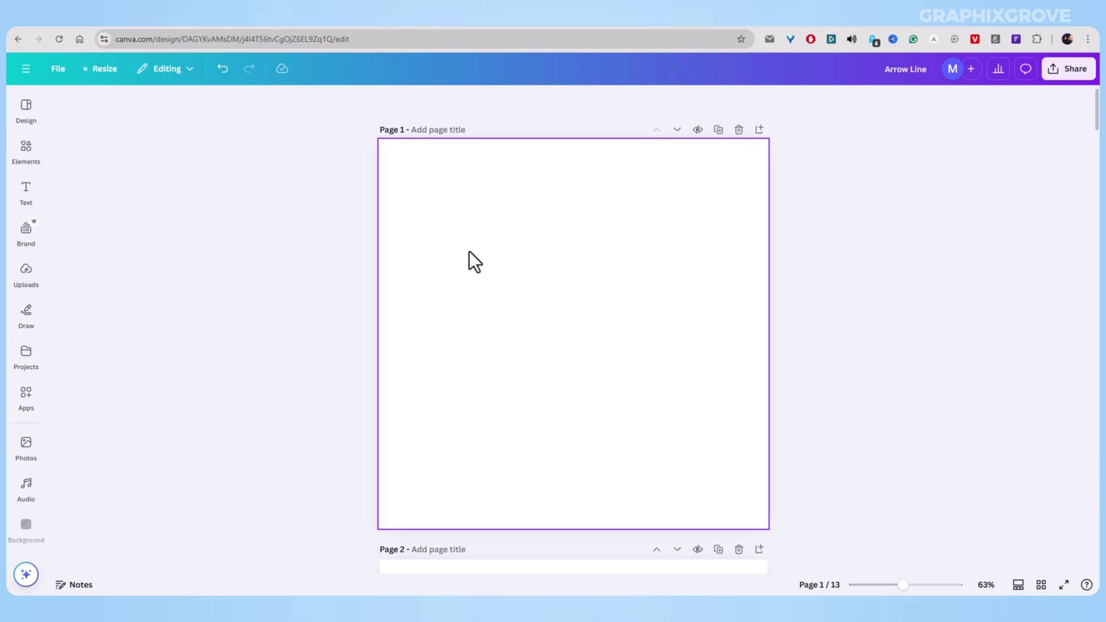
Select the blank first page of the 'Arrow Line' design
click(576, 281)
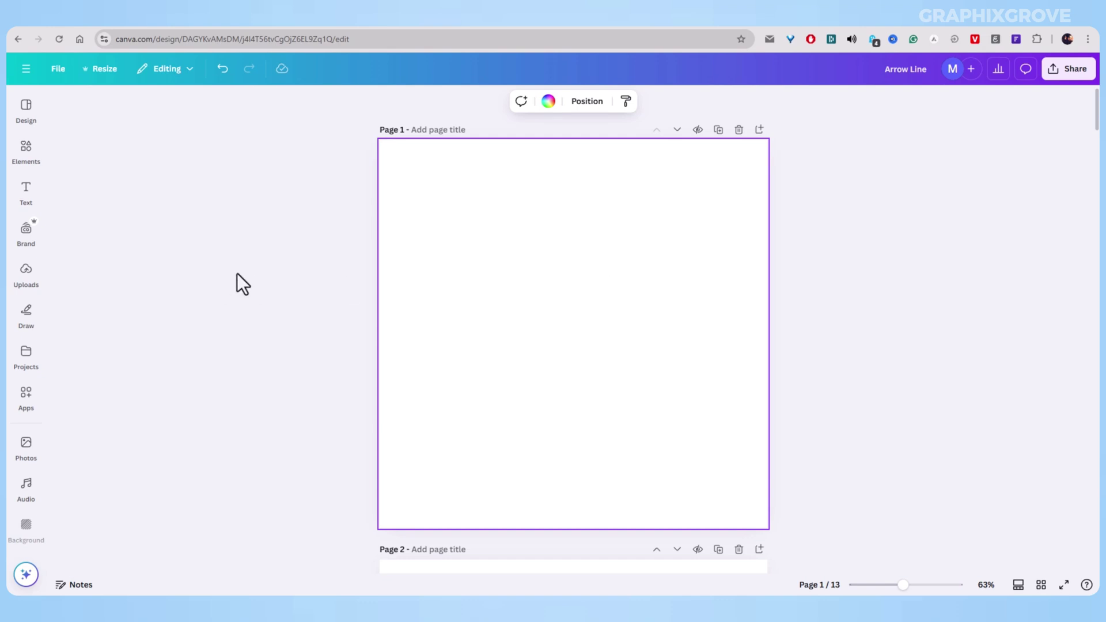
Open Elements and show the full Shapes collection of lines and shapes
click(25, 151)
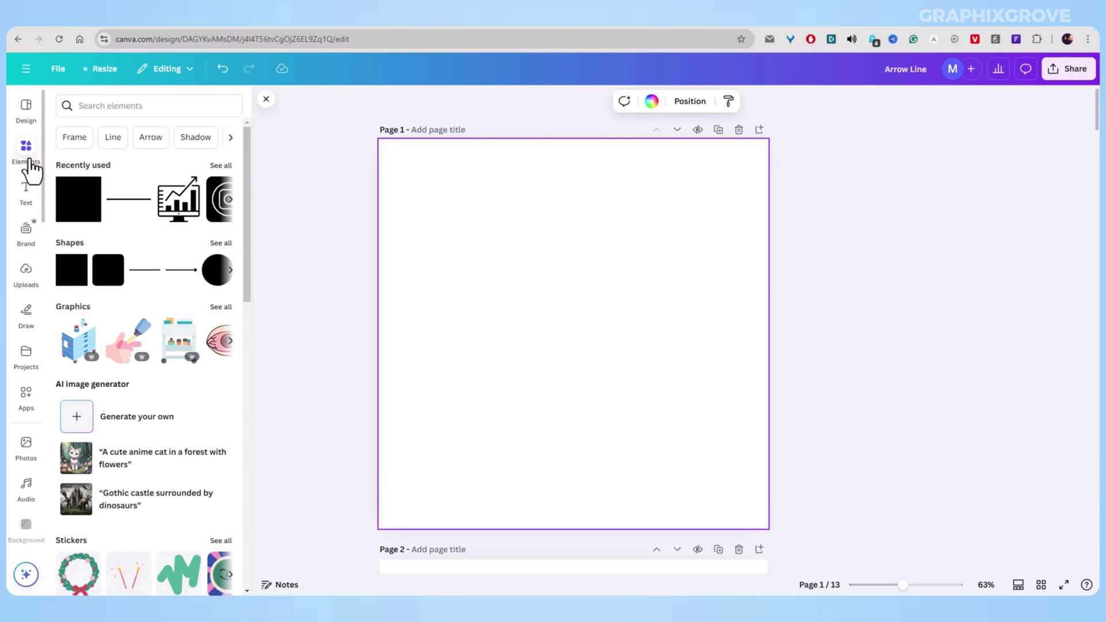
click(70, 245)
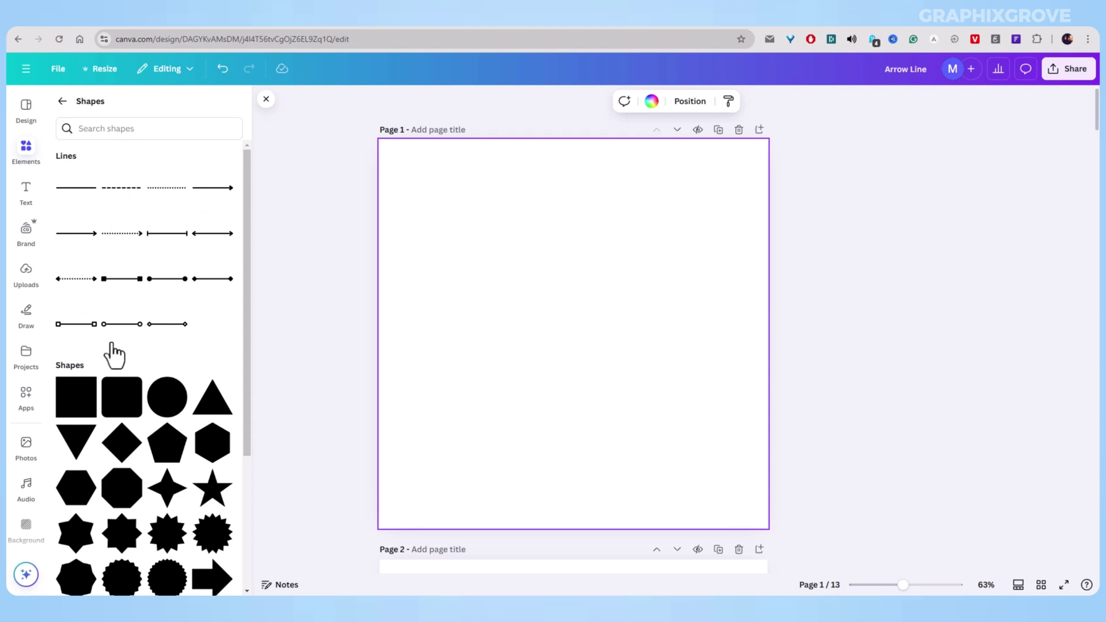
Replace a trial arrow line with a plain solid line stretched toward the right
click(213, 189)
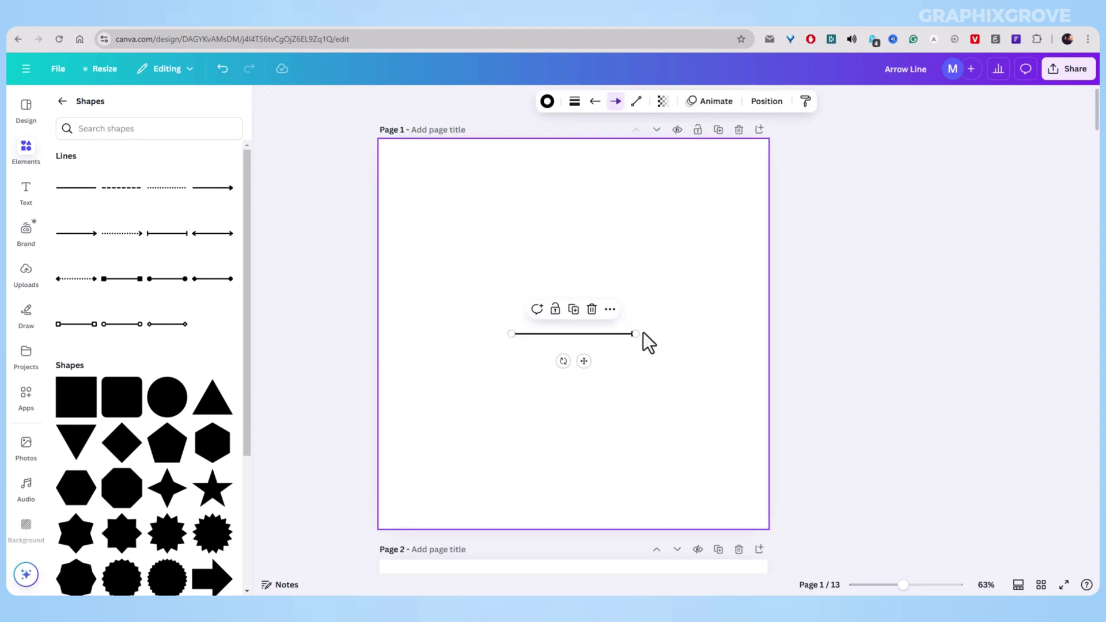
drag(636, 334, 681, 333)
click(650, 302)
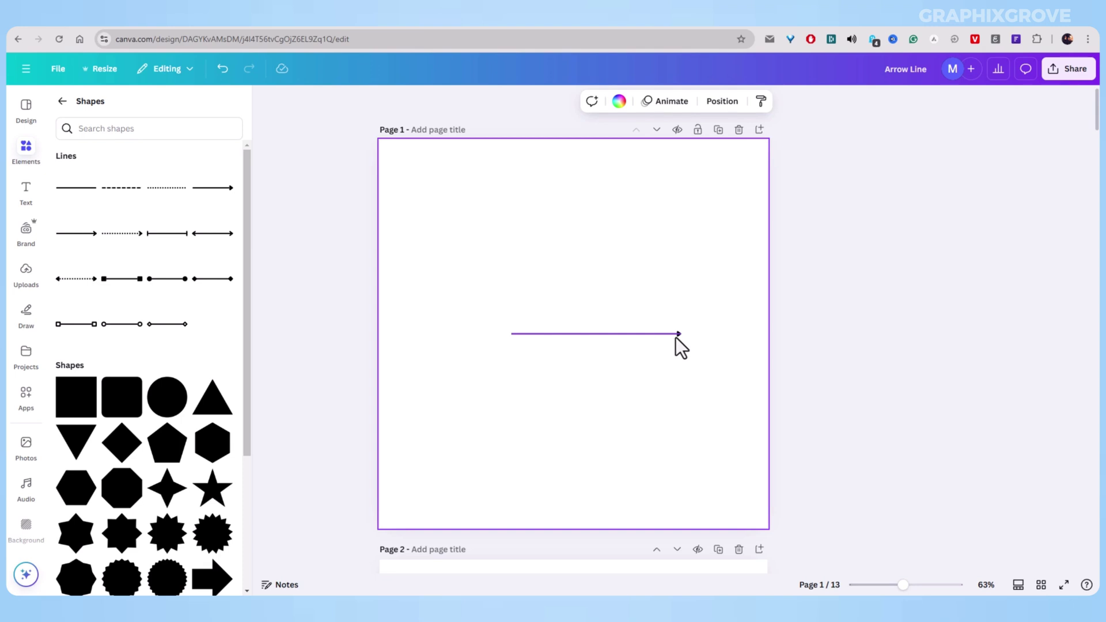
click(663, 335)
key(Delete)
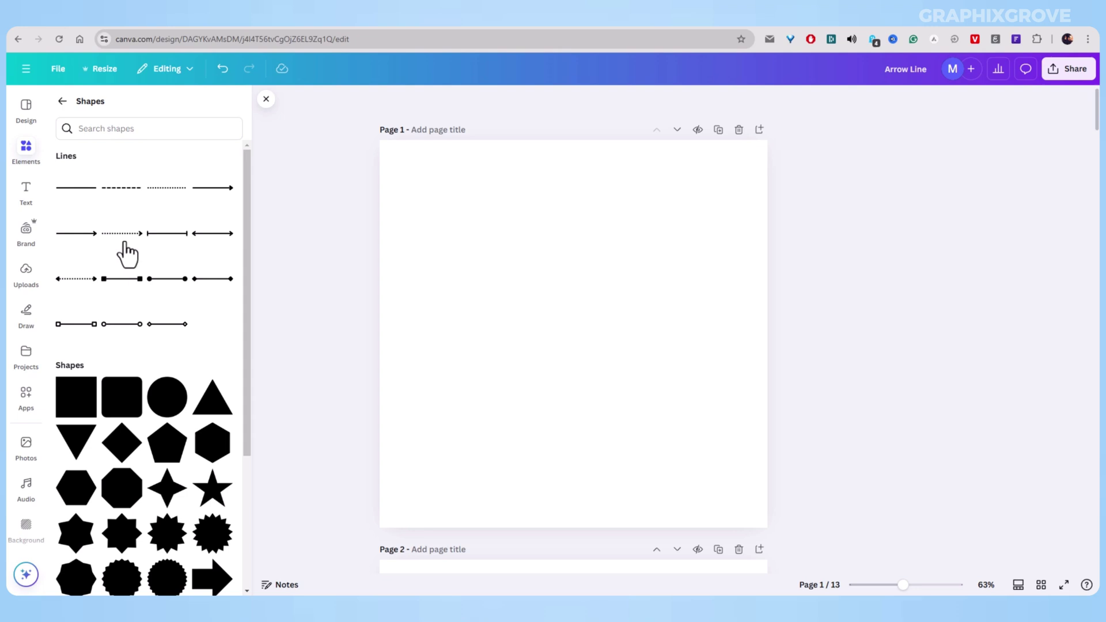
click(73, 190)
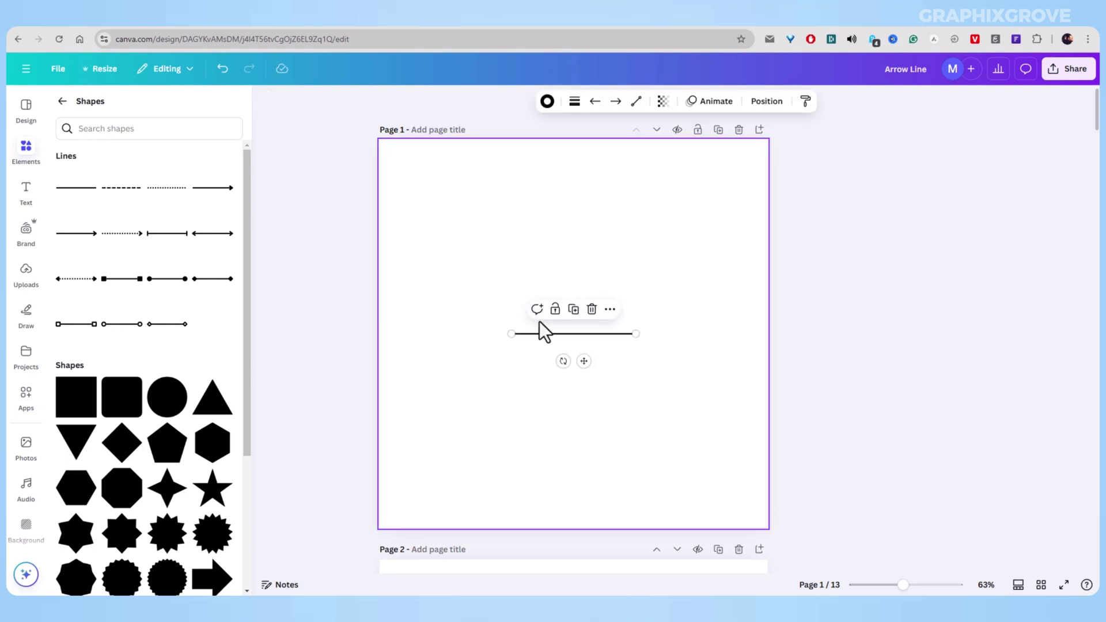
drag(636, 334, 678, 334)
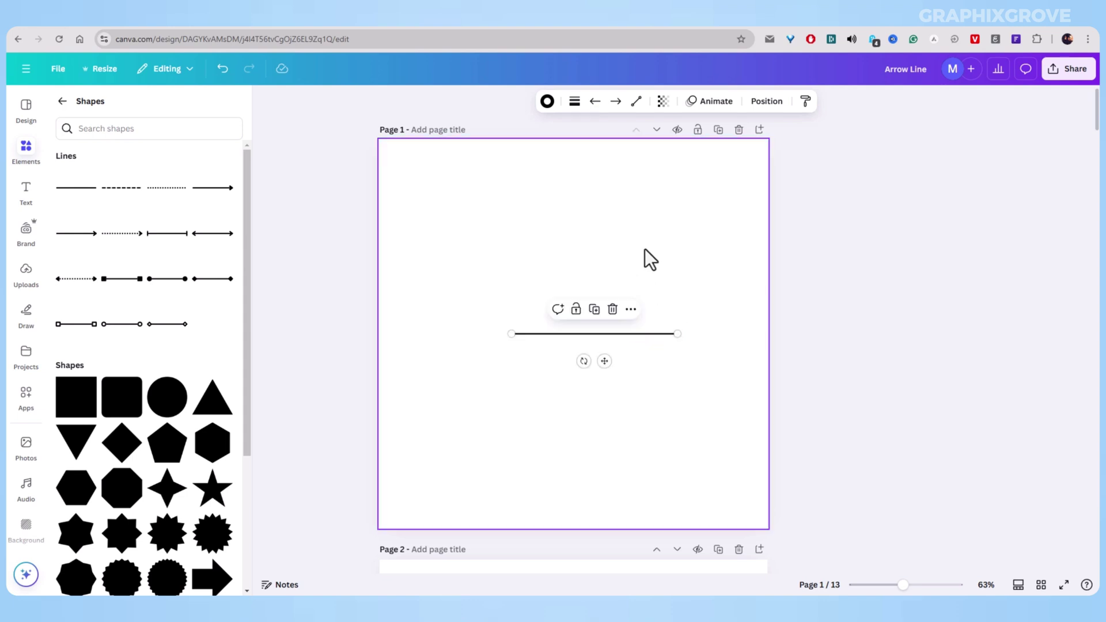
Set the line weight to 13, then try dash styles and keep it solid
click(574, 102)
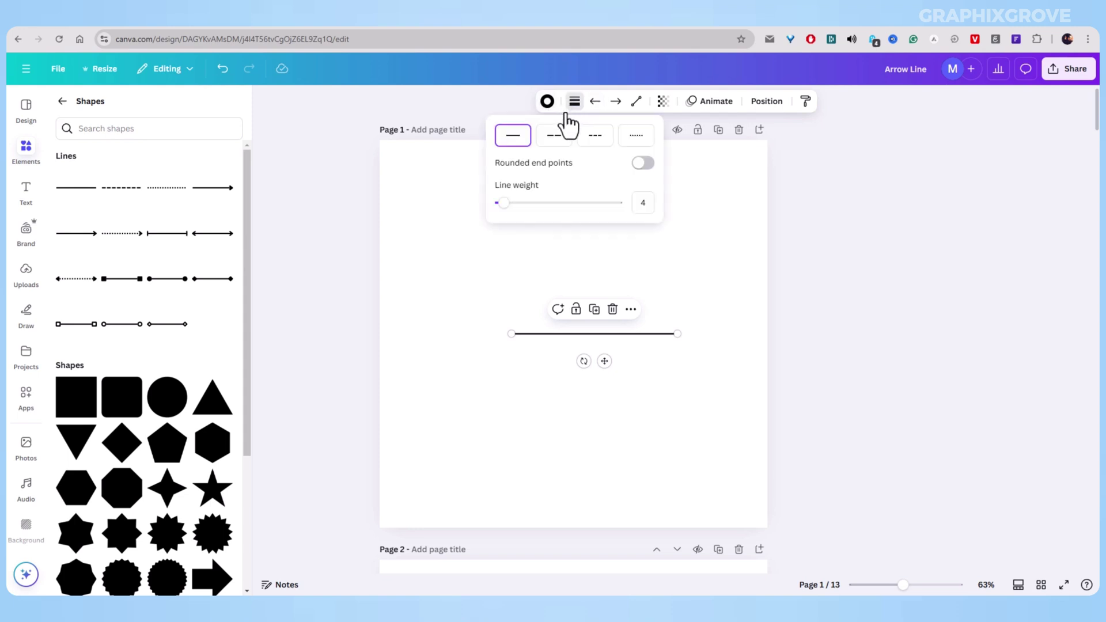
drag(505, 204, 515, 205)
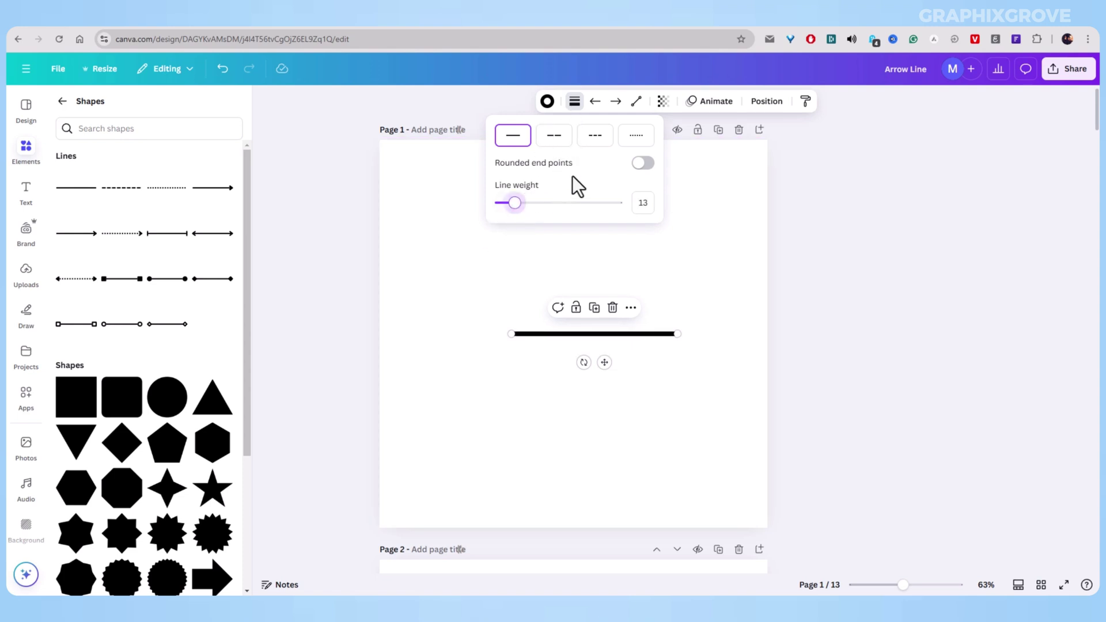
click(560, 137)
click(594, 139)
click(637, 138)
click(512, 140)
Compare the start and end cap options, then give the line end a filled arrowhead
click(596, 99)
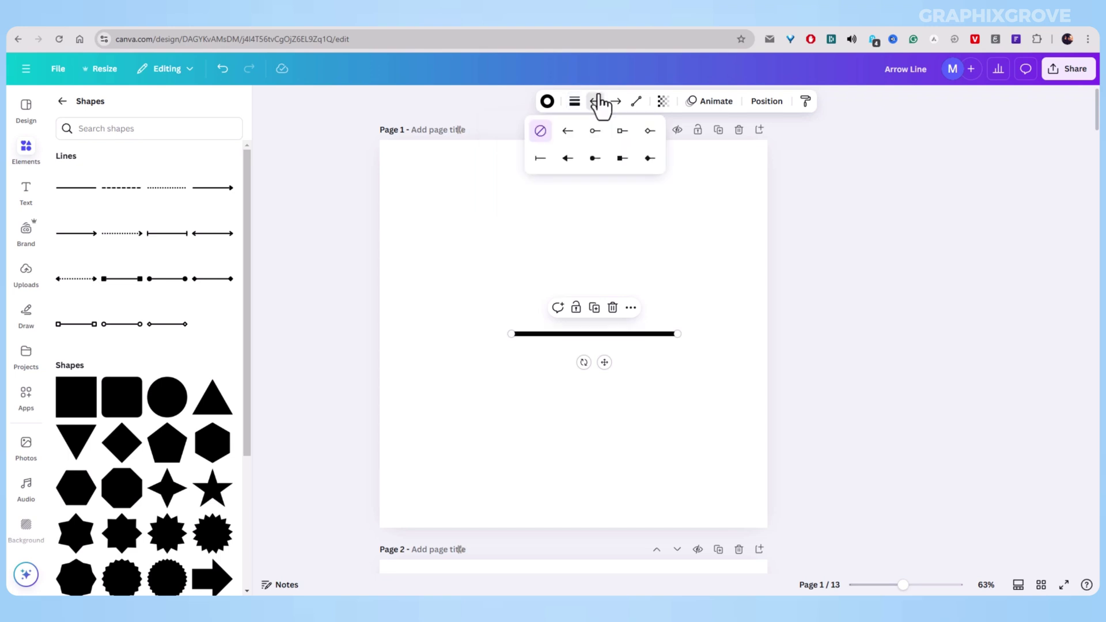
click(616, 102)
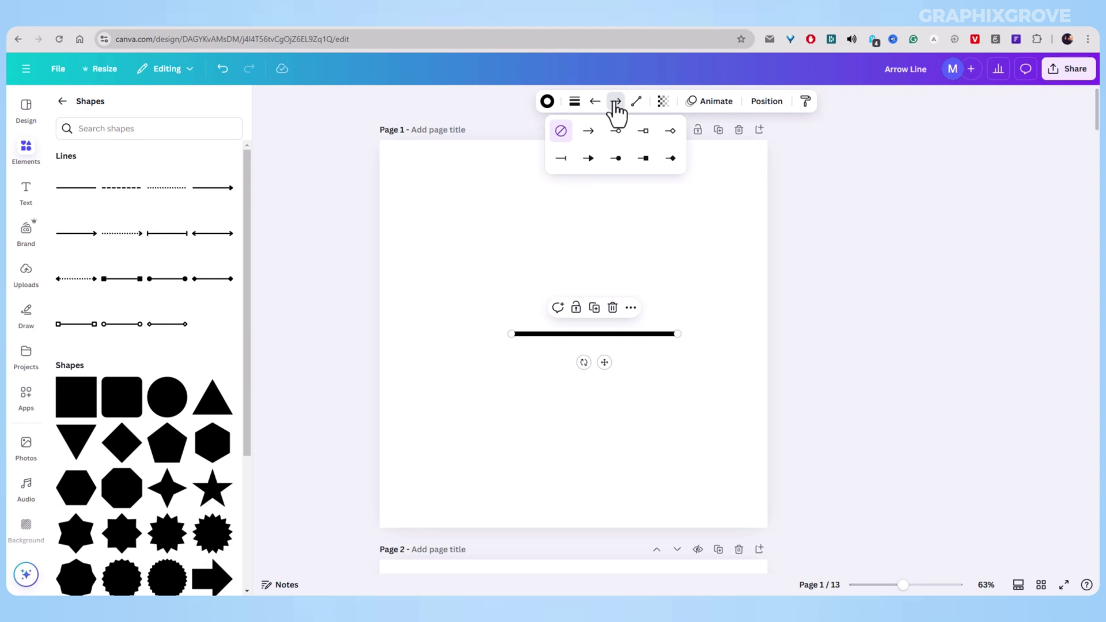
click(595, 103)
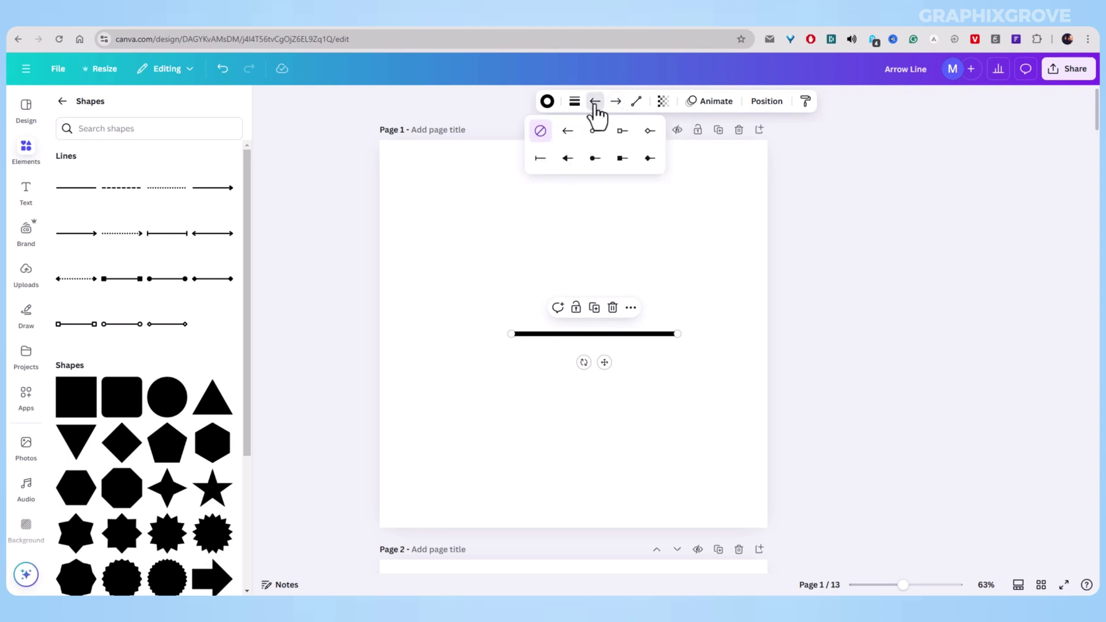
click(615, 104)
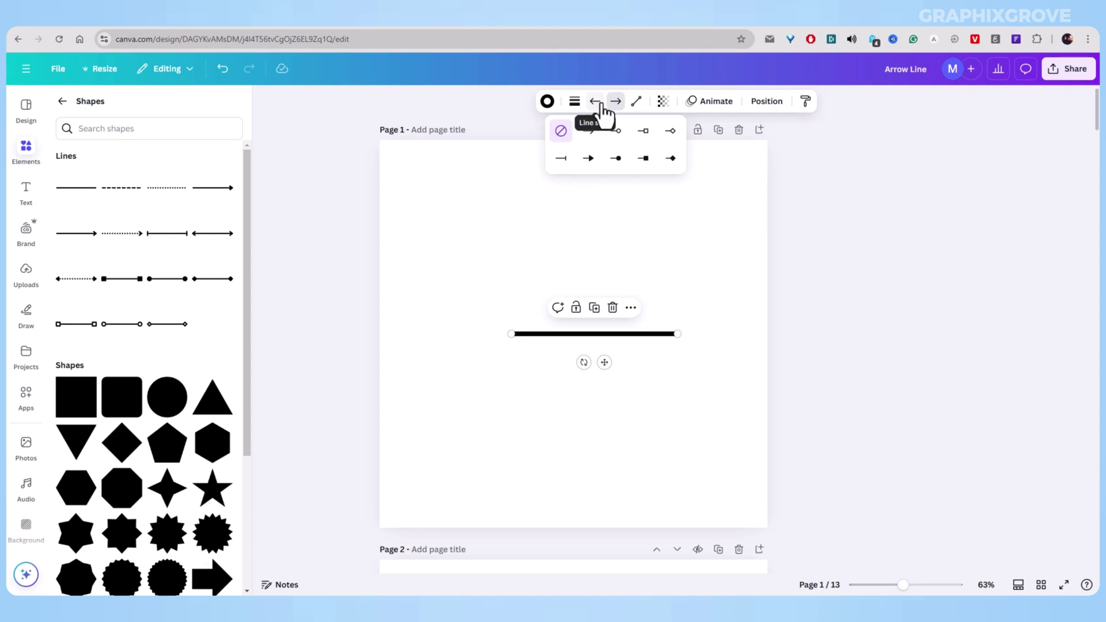
click(586, 162)
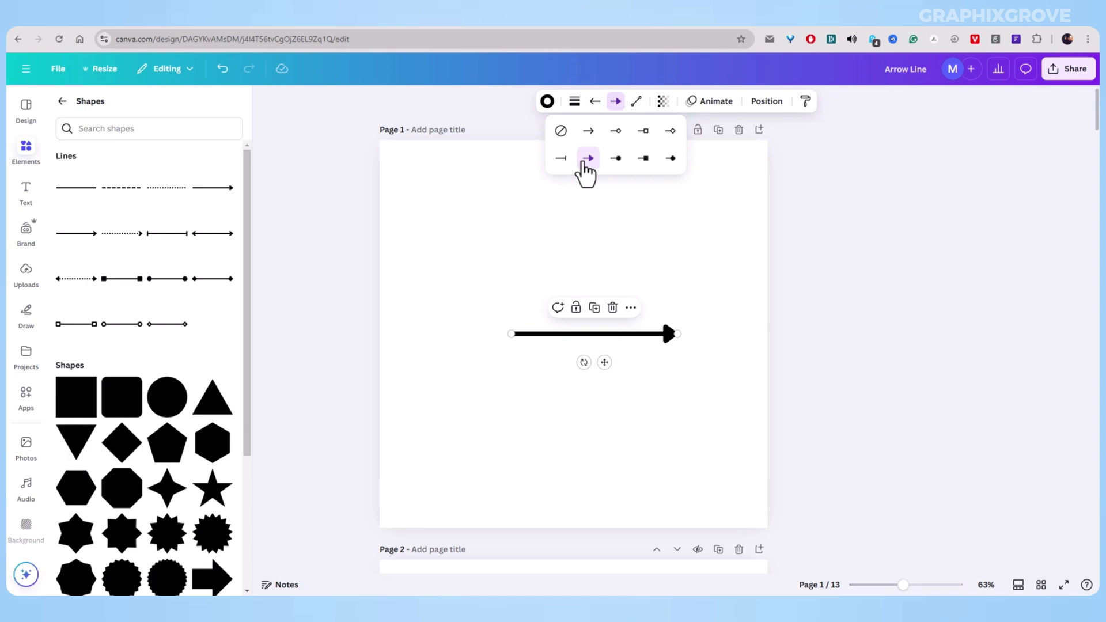
click(670, 220)
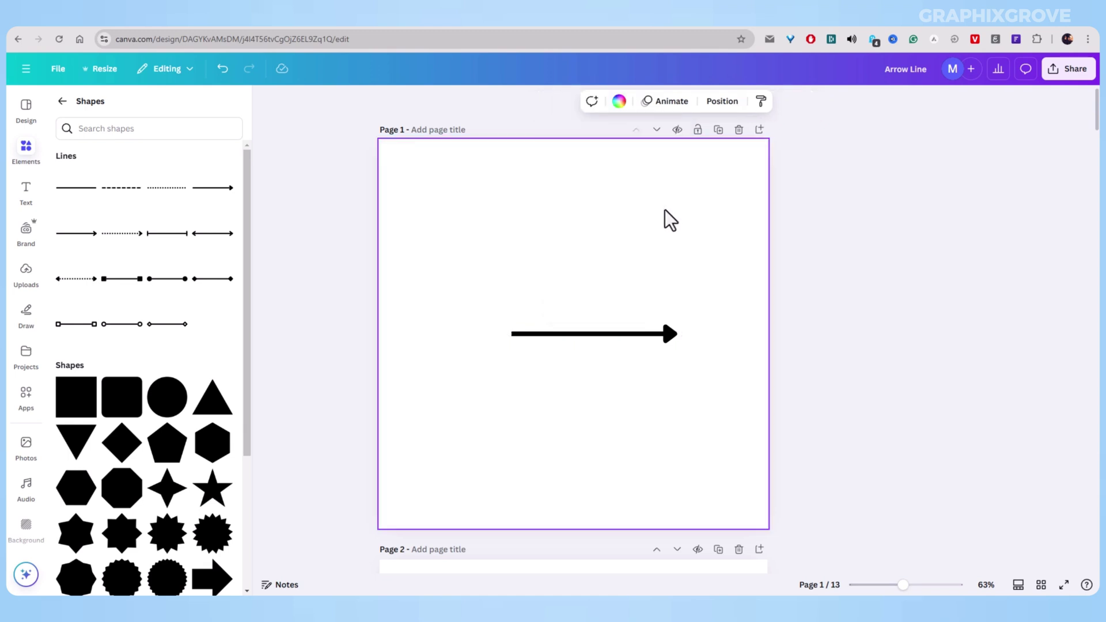
Extend the arrow's start leftward and raise the arrowhead end slightly
click(616, 335)
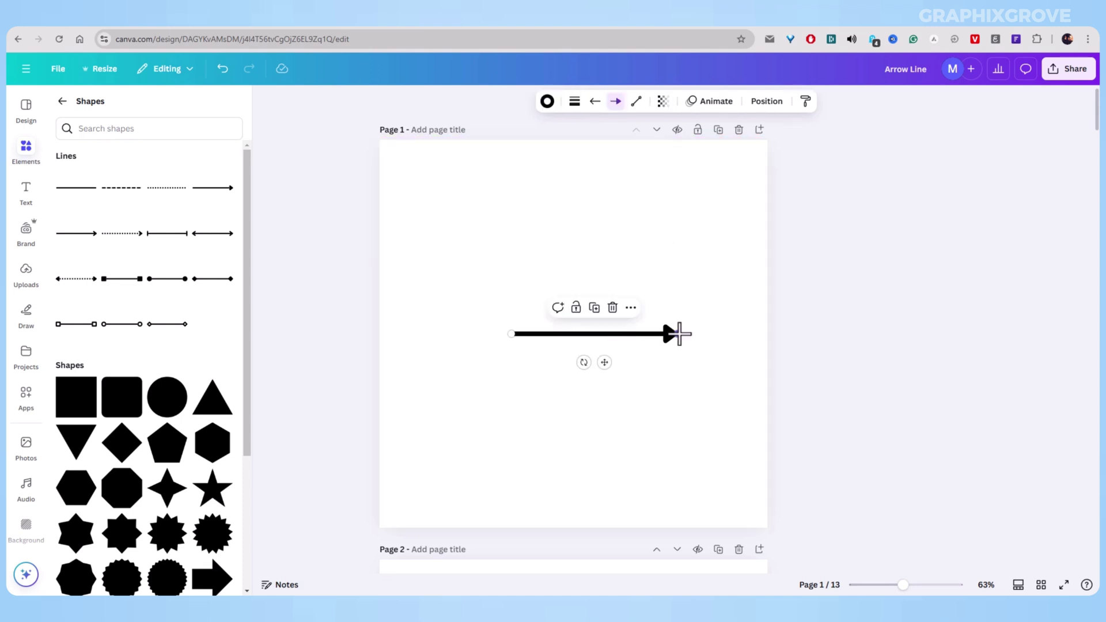
drag(680, 334, 670, 250)
drag(513, 334, 469, 312)
drag(667, 252, 673, 312)
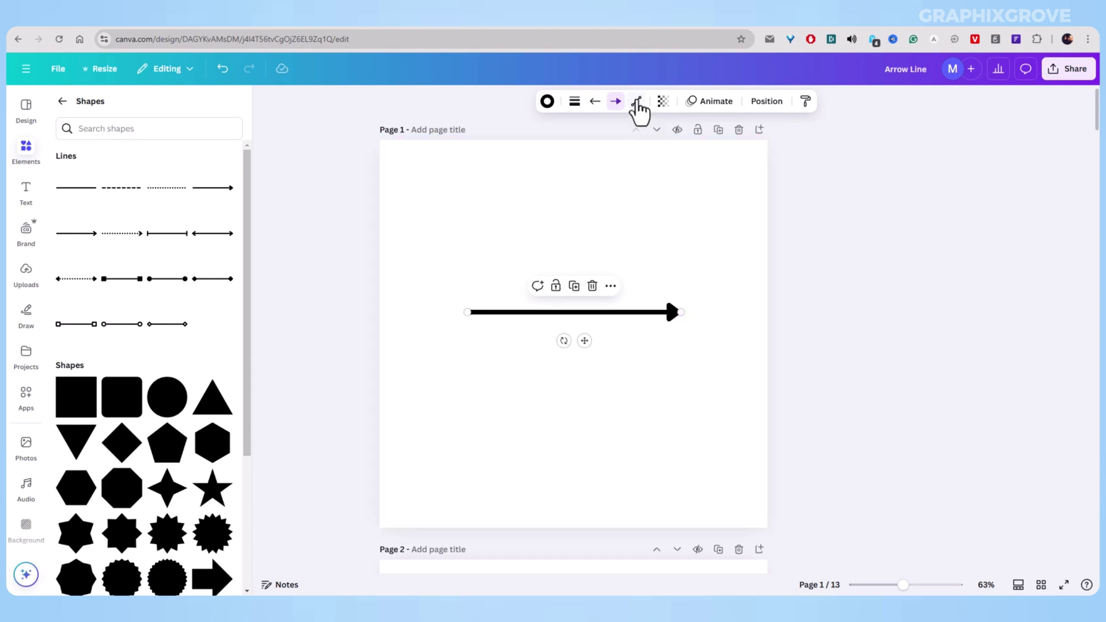
Try the Elbowed and Curved line types, then flatten the curve back to straight
click(637, 104)
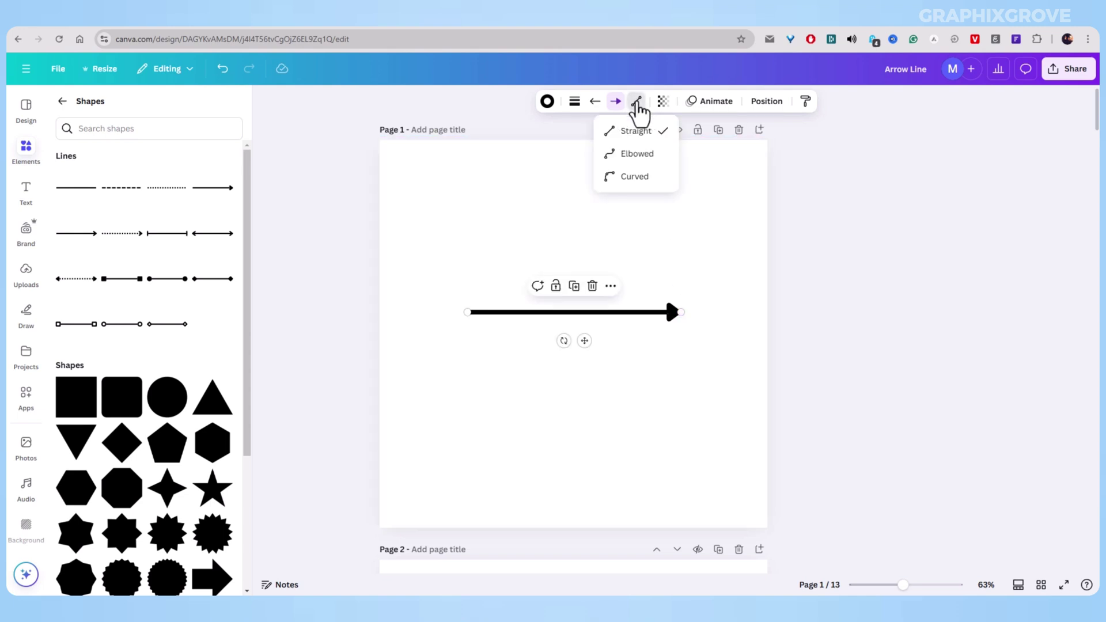
click(644, 163)
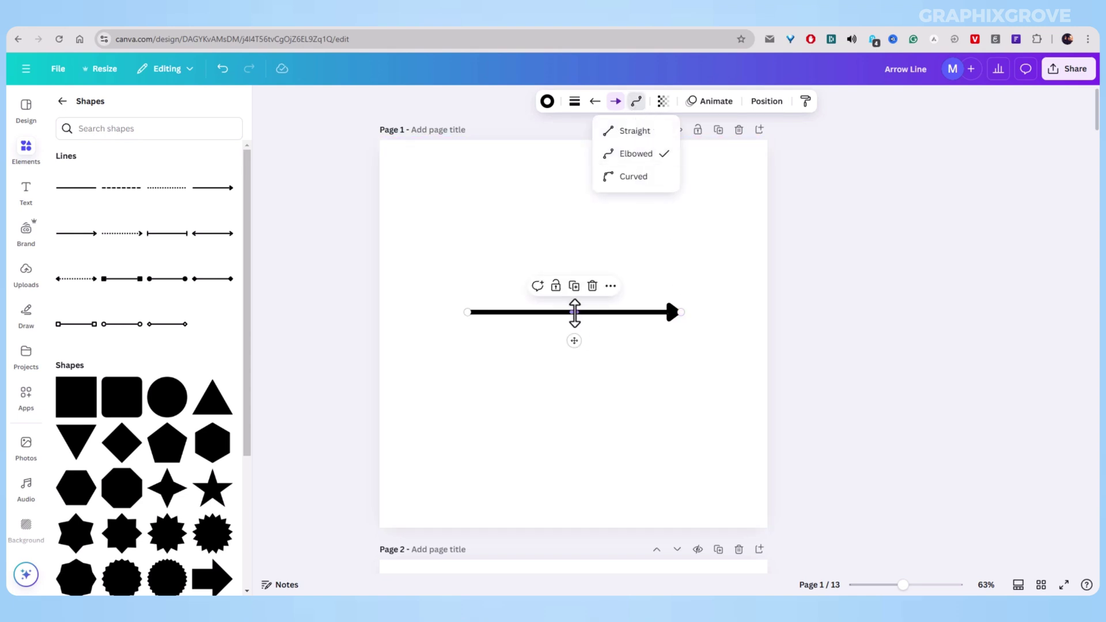
drag(575, 313, 559, 221)
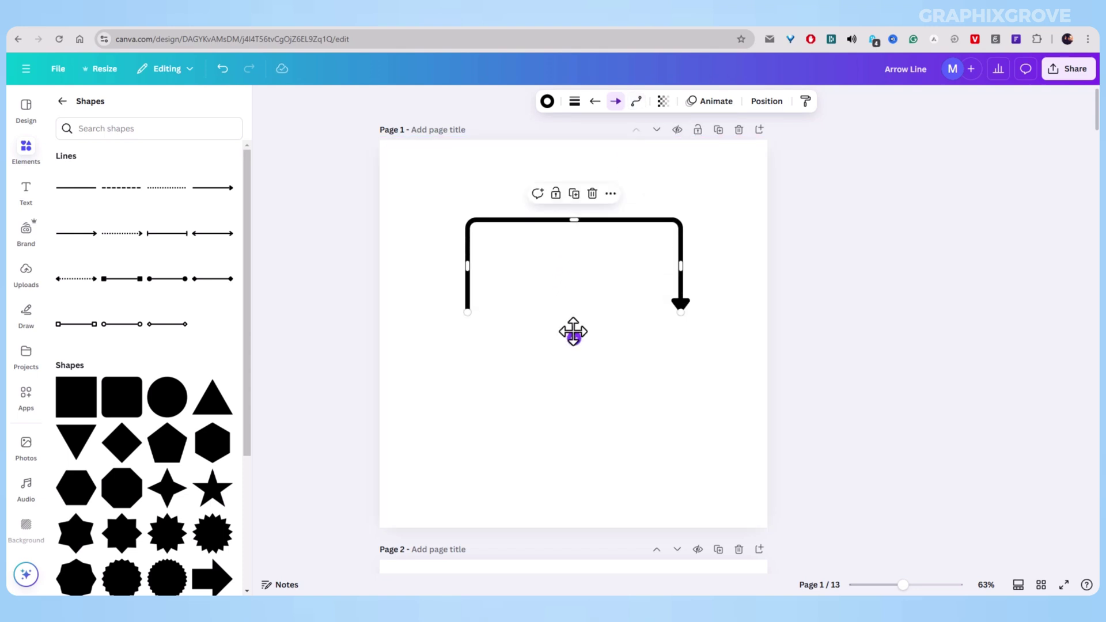
mouse_move(672, 268)
mouse_down()
mouse_move(637, 265)
mouse_move(724, 258)
mouse_move(649, 259)
mouse_move(681, 262)
mouse_up()
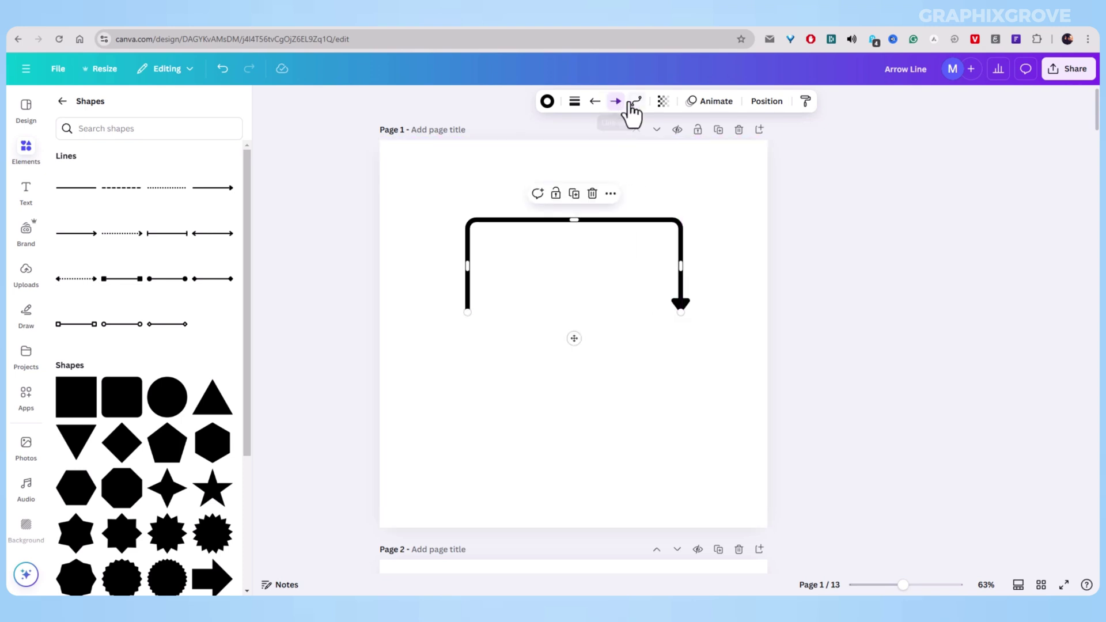
click(637, 103)
click(624, 179)
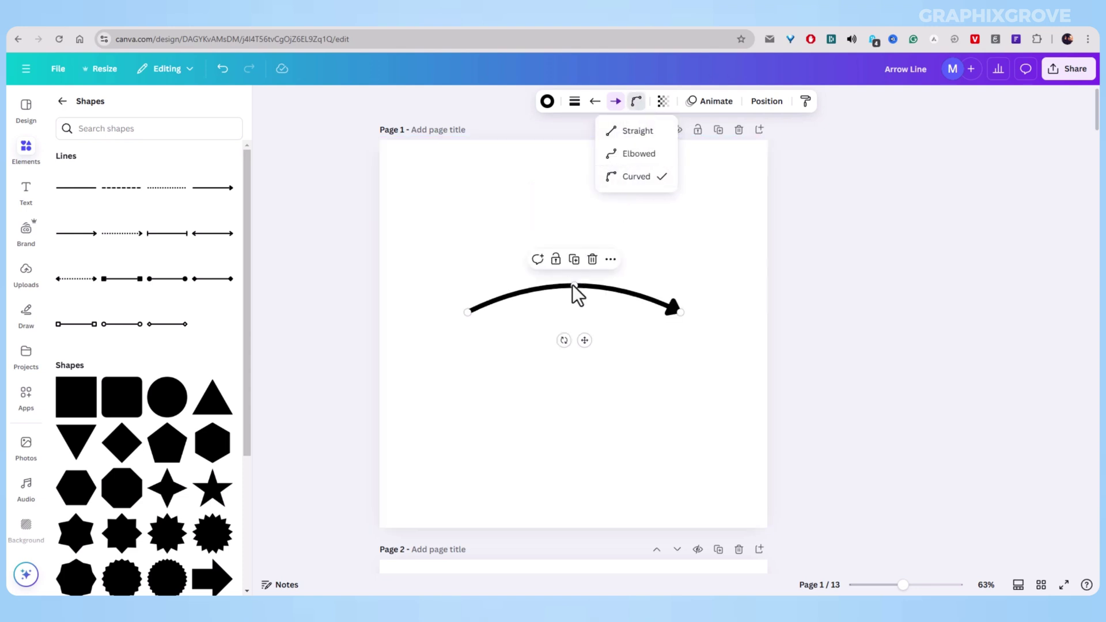
drag(573, 284, 576, 311)
Switch to Elbowed, raise the middle segment, and push the right leg out and down
click(638, 103)
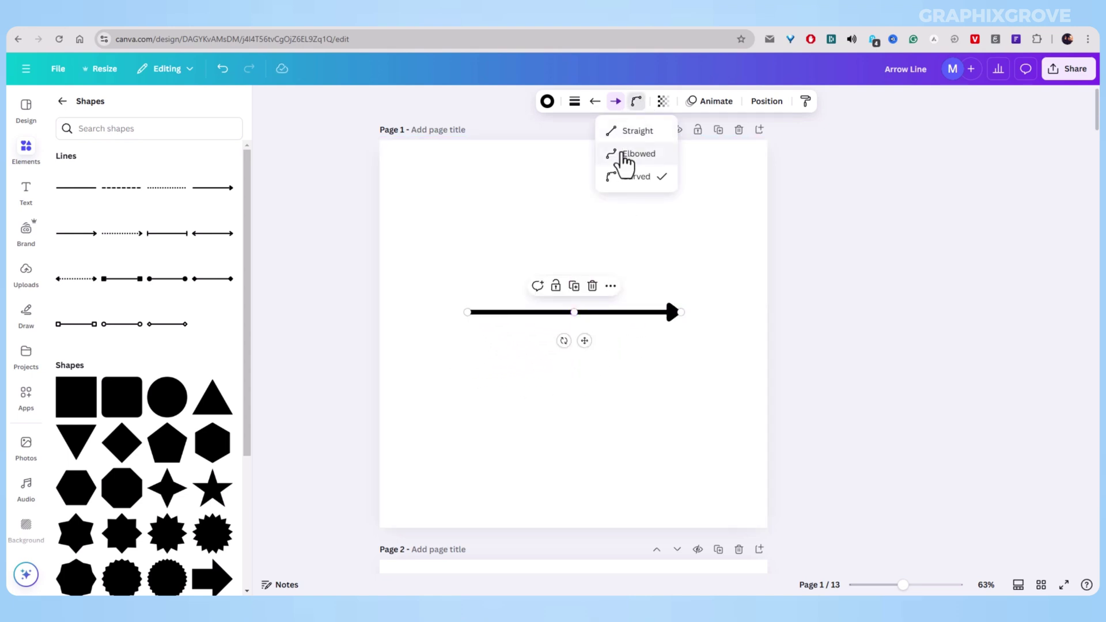
click(625, 154)
drag(574, 312, 569, 239)
drag(678, 317, 682, 364)
drag(681, 304, 718, 321)
drag(680, 366, 604, 365)
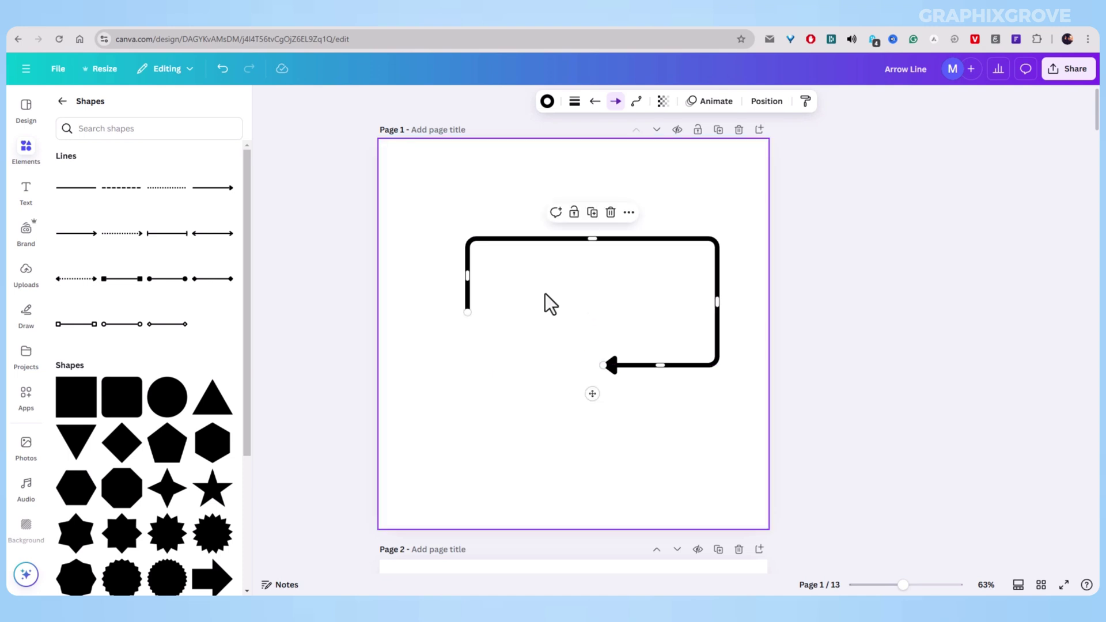
Move the left leg further left and down, running the free end along the bottom
drag(467, 312, 476, 346)
click(519, 295)
click(468, 296)
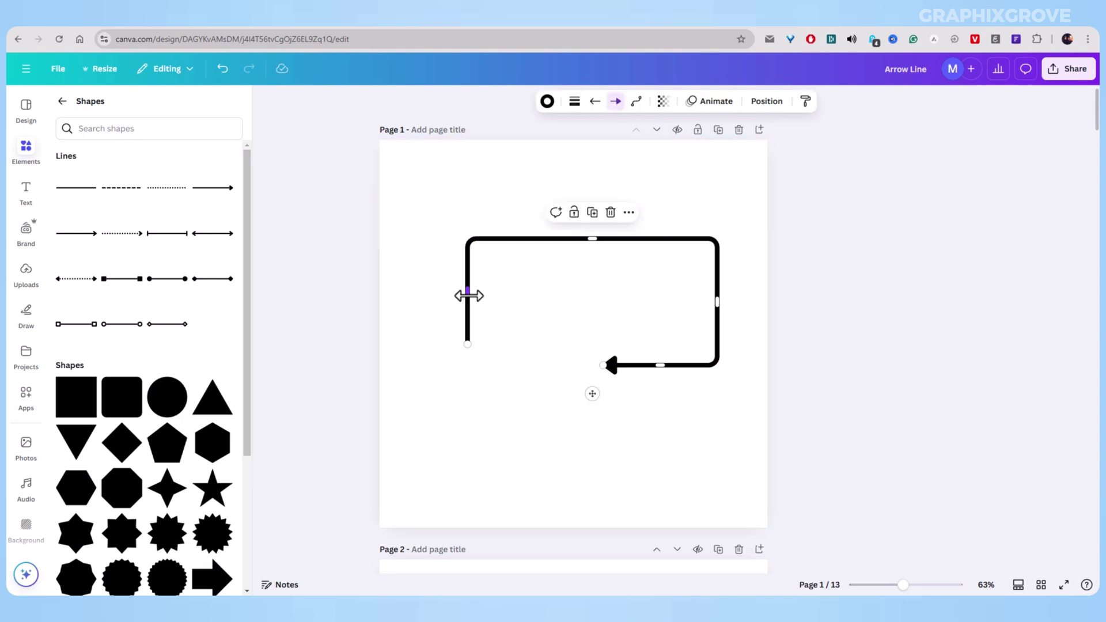
drag(468, 295, 442, 273)
drag(469, 344, 559, 354)
click(555, 281)
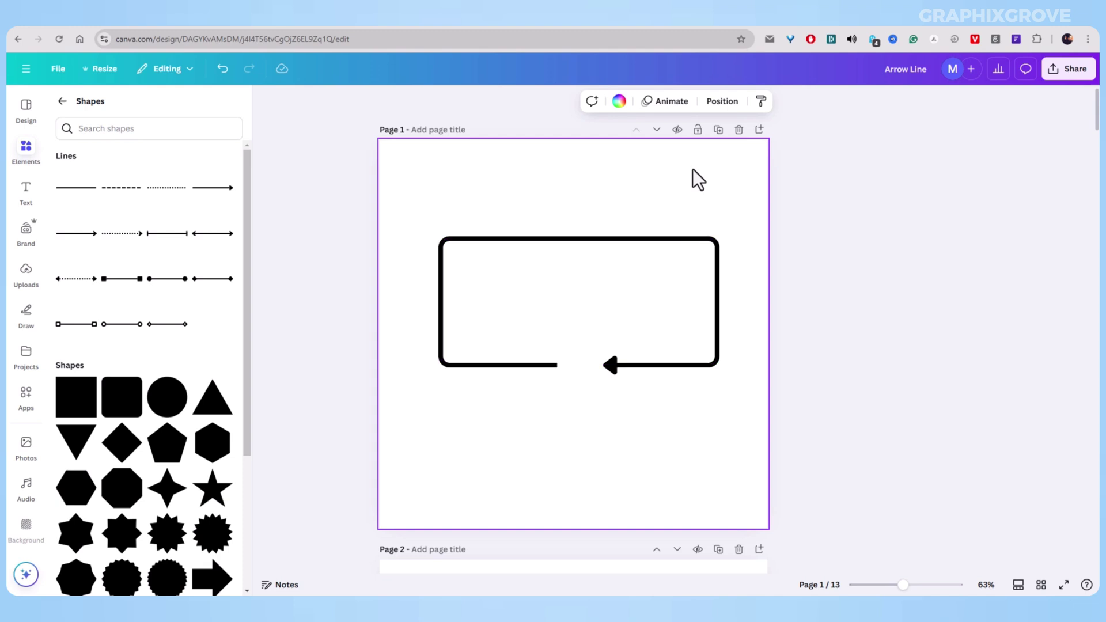
Route the arrowhead end up the right side so it points rightward
click(646, 240)
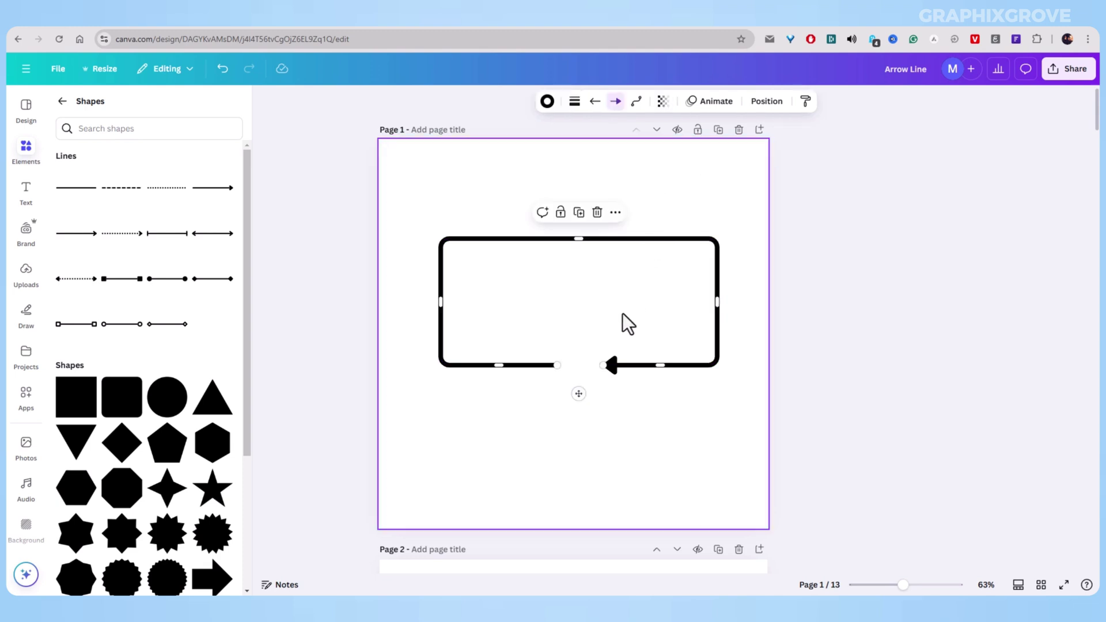
drag(606, 365, 643, 265)
click(672, 202)
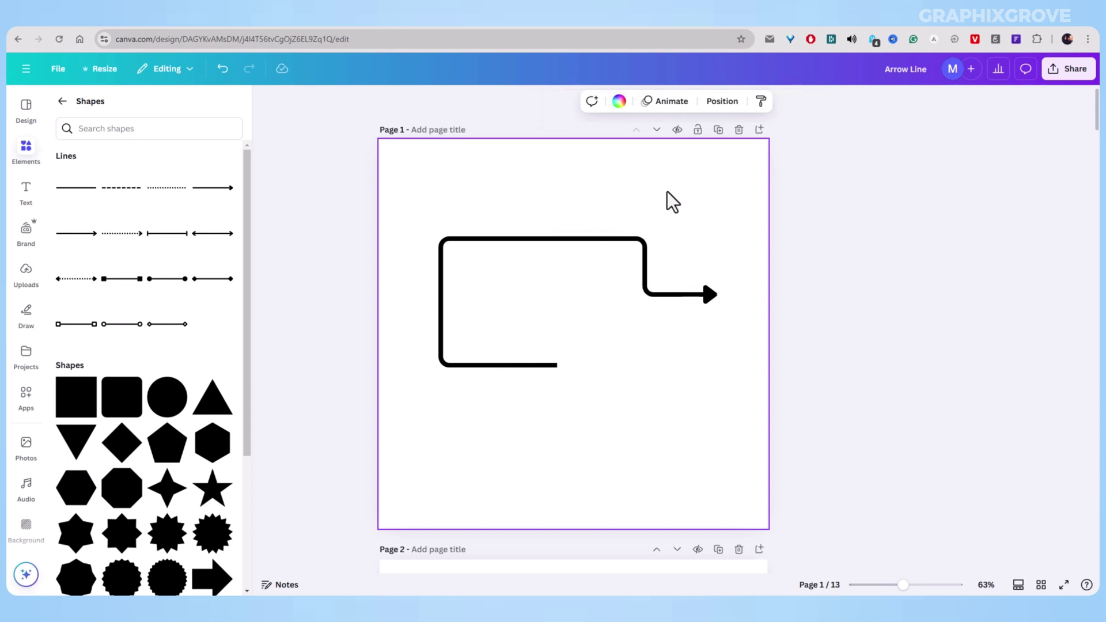
Give the line's start end a circle cap
click(520, 369)
click(595, 101)
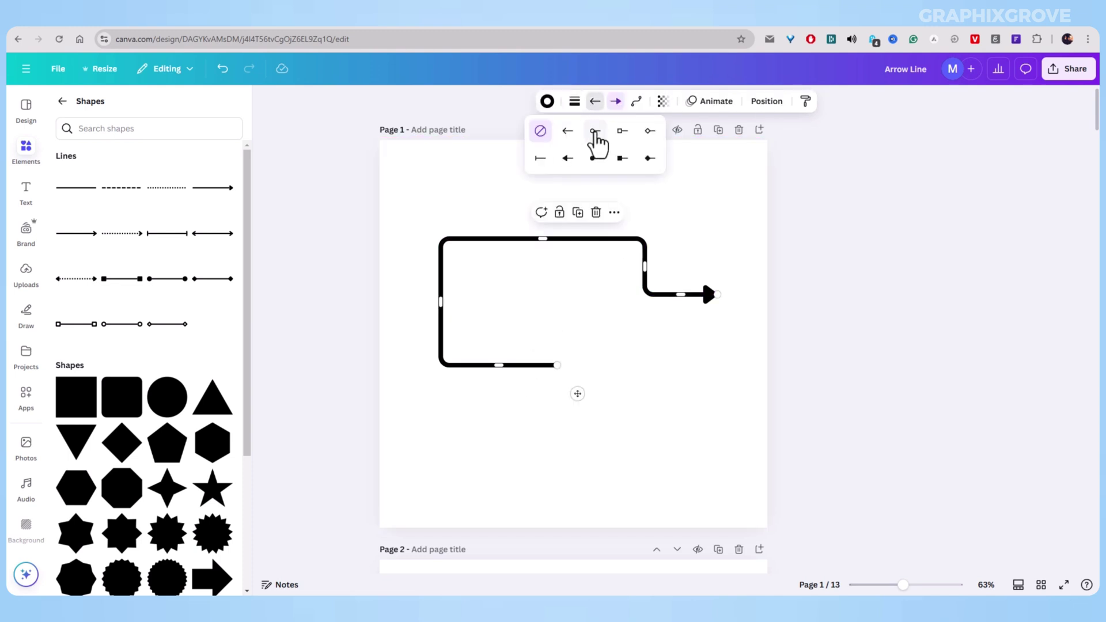
click(595, 132)
click(577, 304)
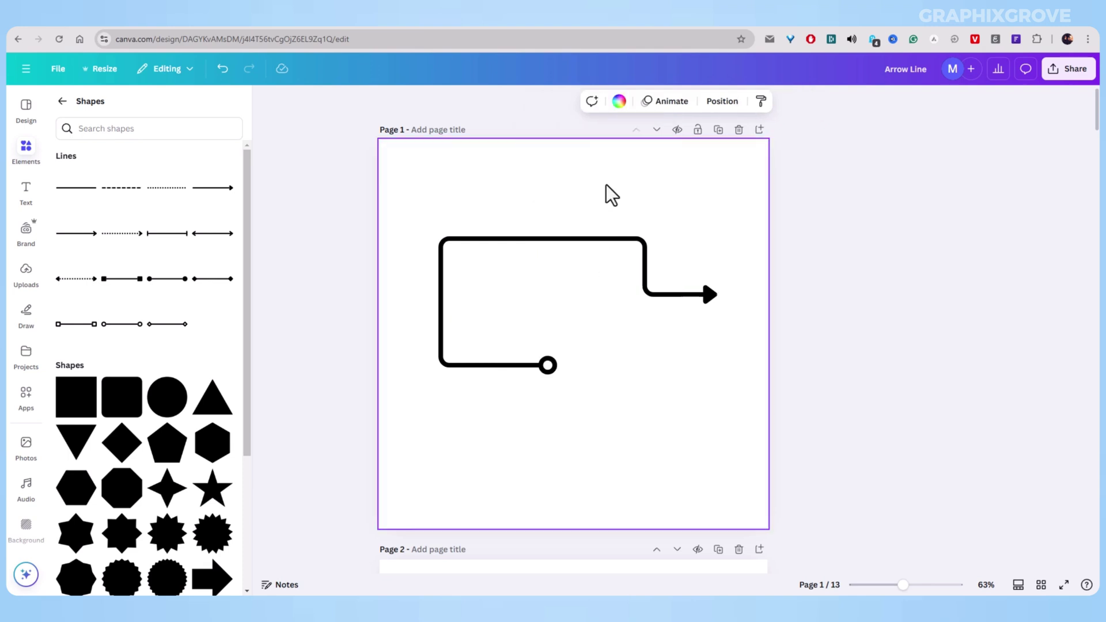